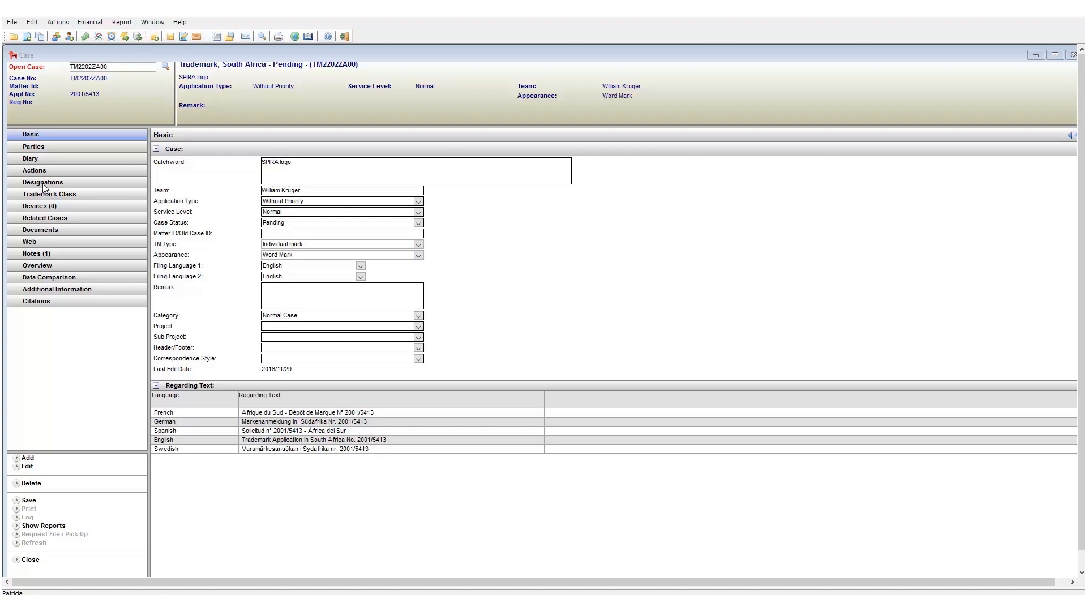
View the Account Address party's contact information on the case, and open and dismiss a blank email to its address.
{"action": "left_click", "coordinate": [48, 148]}
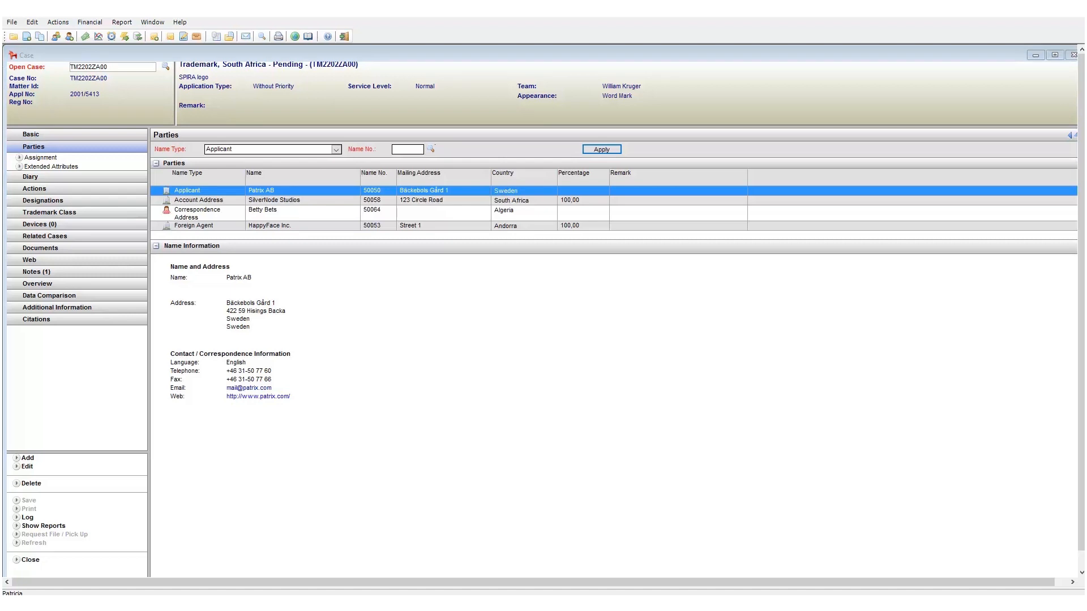
{"action": "left_click", "coordinate": [275, 202]}
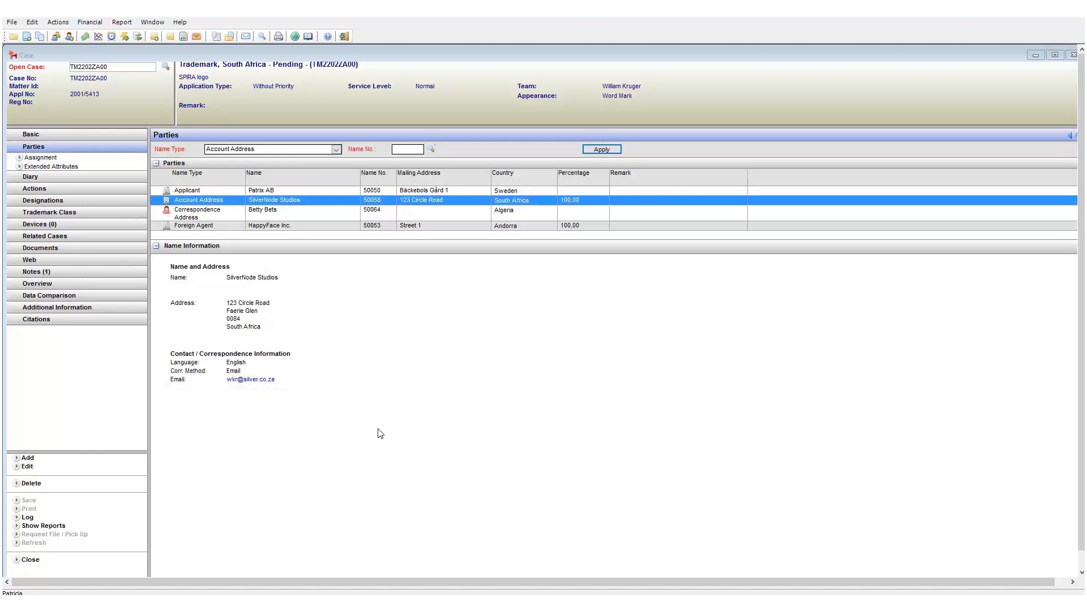
{"action": "left_click", "coordinate": [263, 380]}
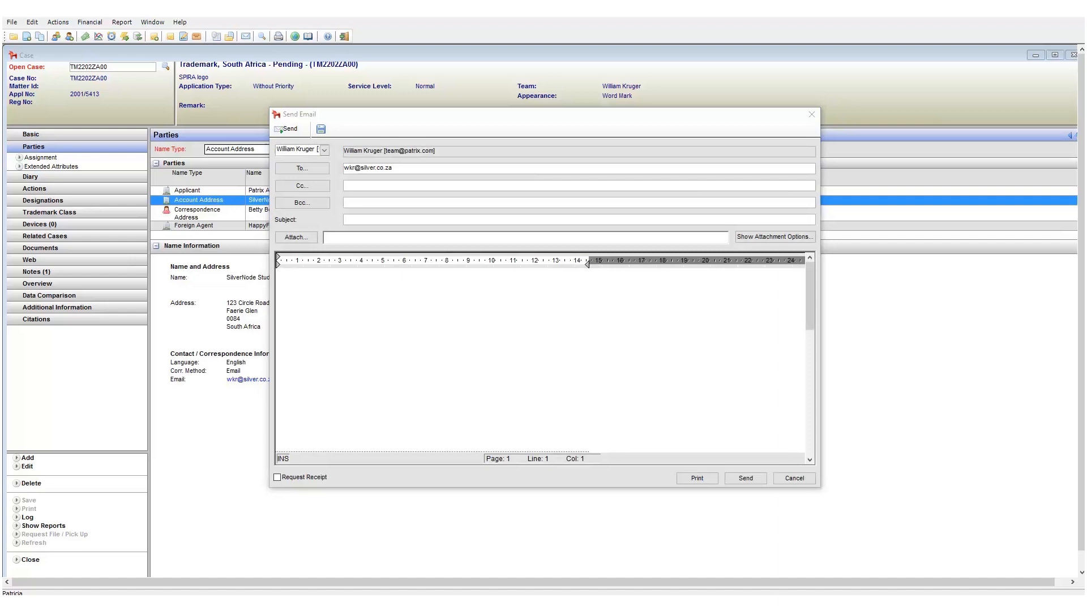
{"action": "left_click", "coordinate": [811, 115]}
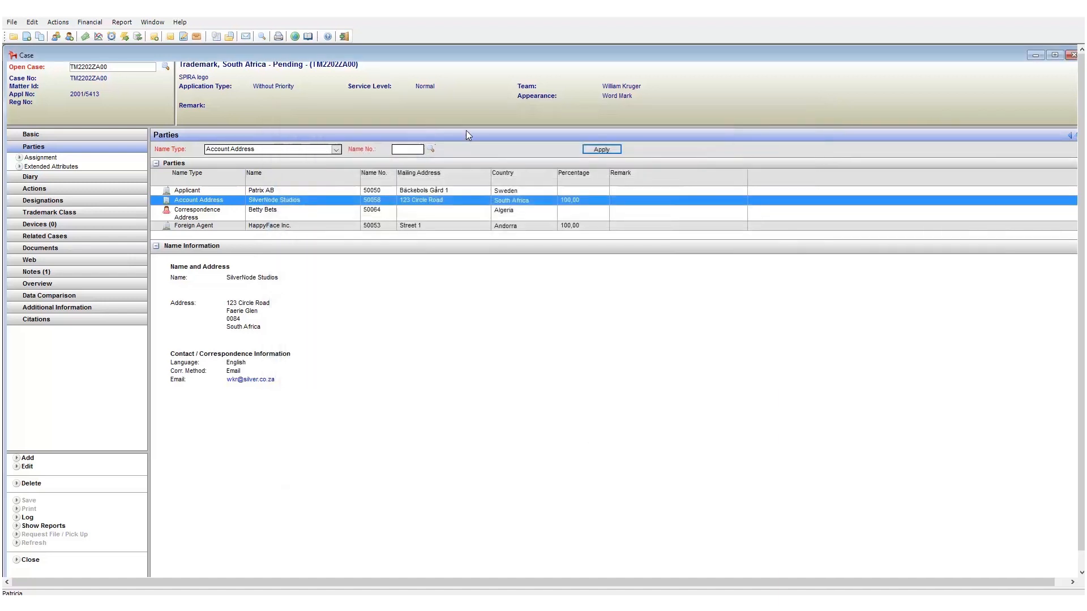
Open document printing for the case and select the TM013 Email Reminder to Client for the notify of renewal term.
{"action": "left_click", "coordinate": [184, 37]}
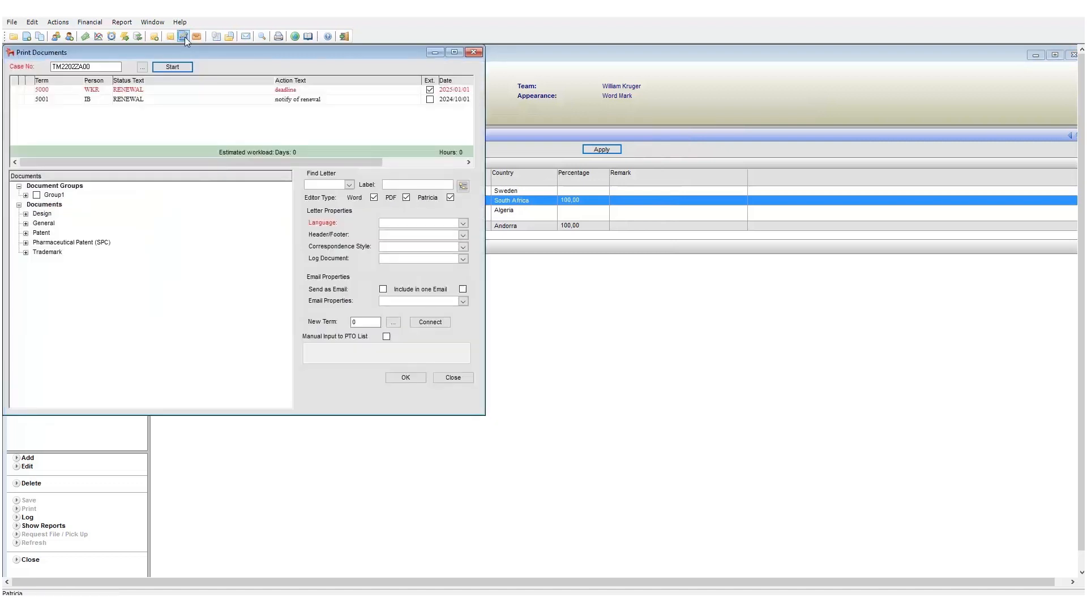
{"action": "left_click", "coordinate": [195, 99]}
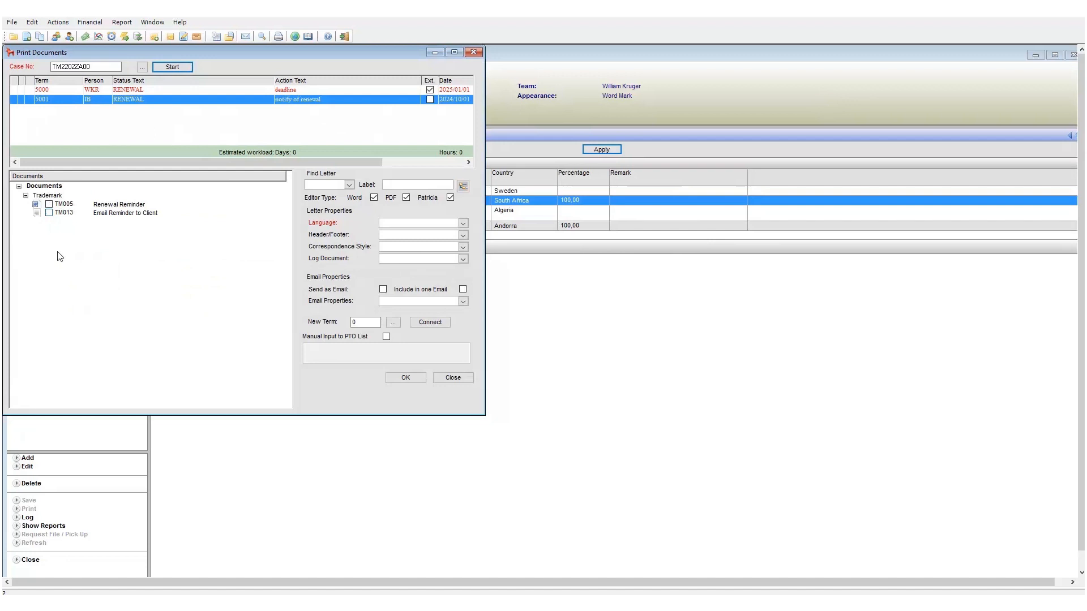
{"action": "left_click", "coordinate": [49, 213]}
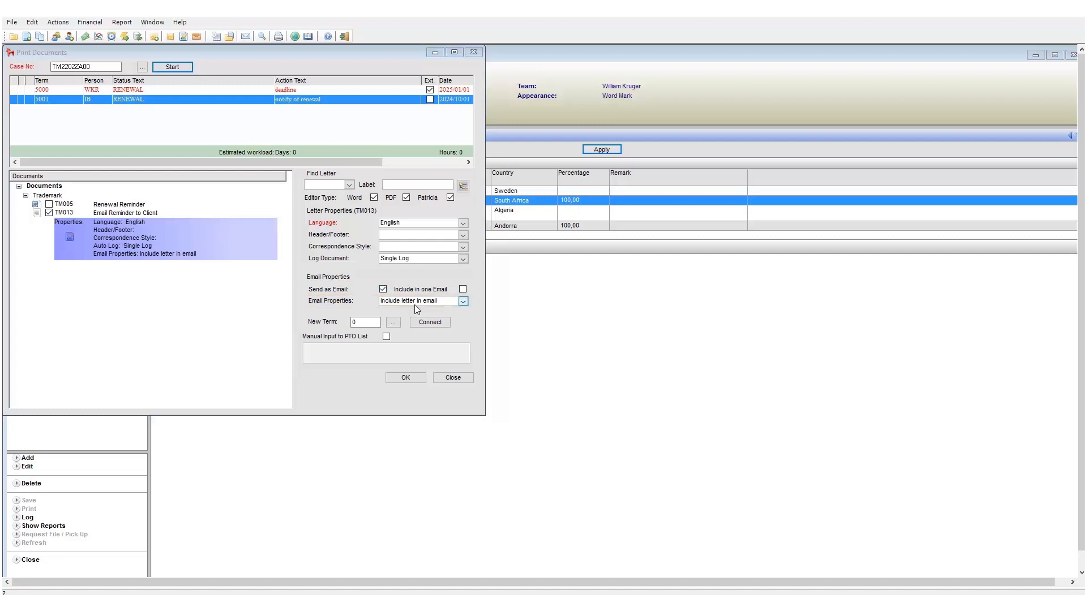
Try the email options of the TM013 reminder, setting its email properties to Include letter as attachment.
{"action": "left_click", "coordinate": [384, 290]}
{"action": "left_click", "coordinate": [383, 290]}
{"action": "left_click", "coordinate": [430, 301]}
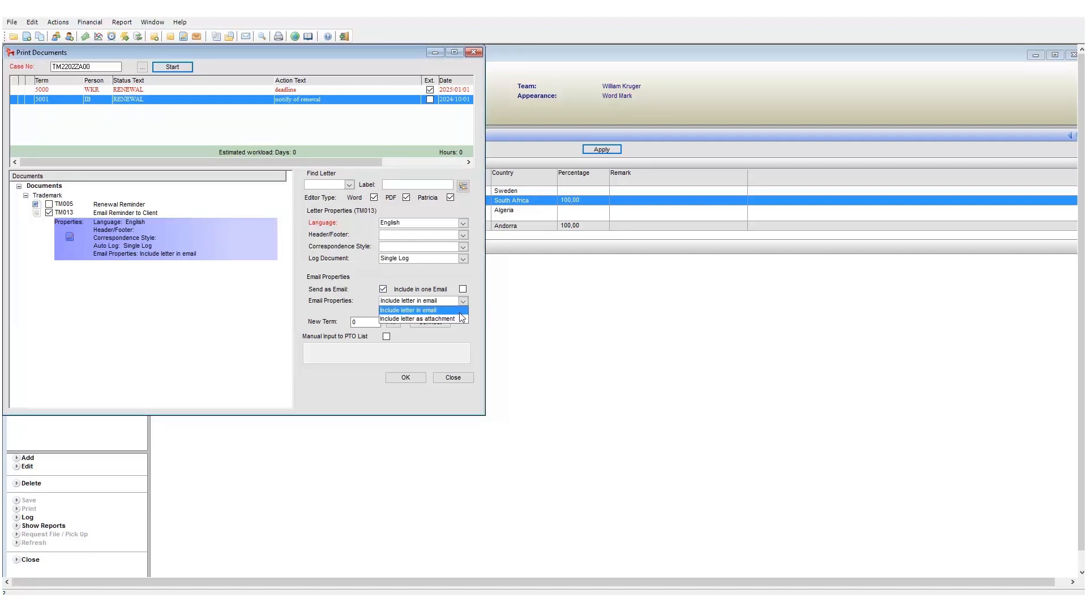
{"action": "left_click", "coordinate": [455, 310]}
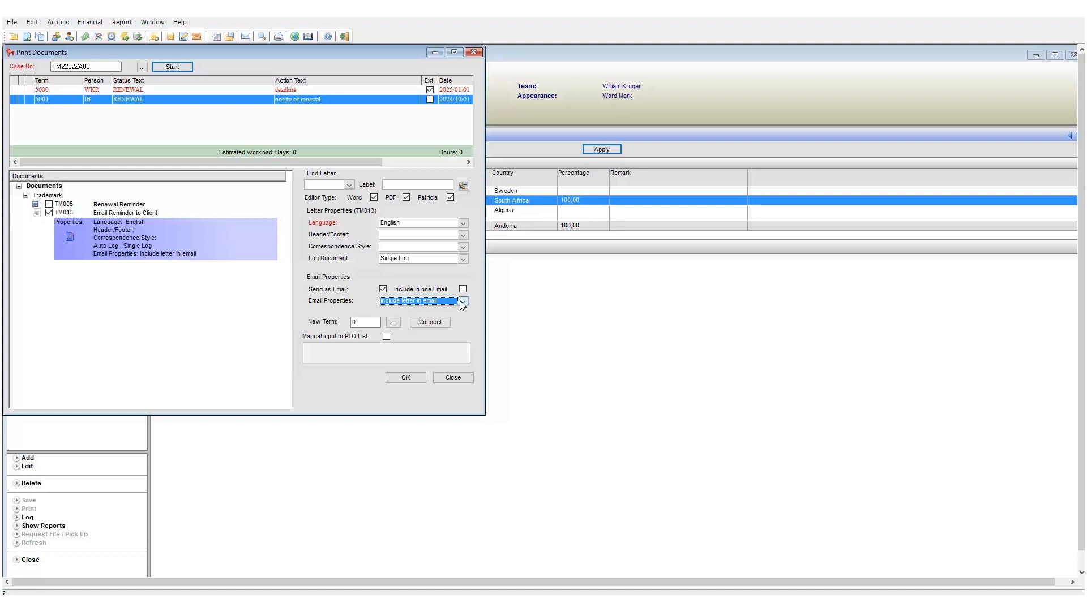
{"action": "left_click", "coordinate": [462, 302]}
{"action": "left_click", "coordinate": [444, 321]}
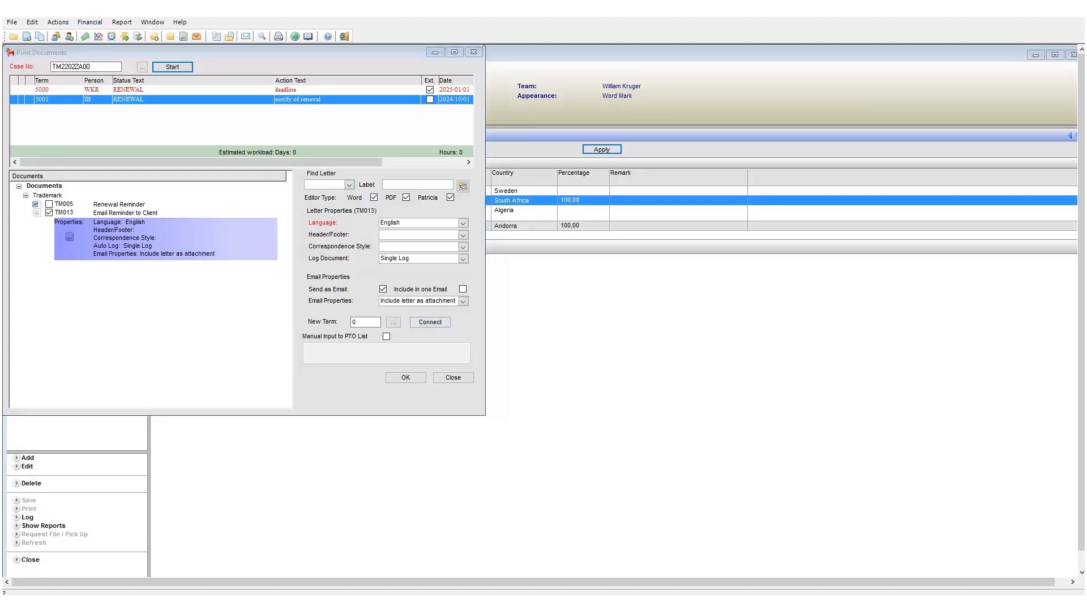
Swap the selected document to TM005 Renewal Reminder to check its email properties, and reselect TM013 Email Reminder to Client.
{"action": "left_click", "coordinate": [50, 213]}
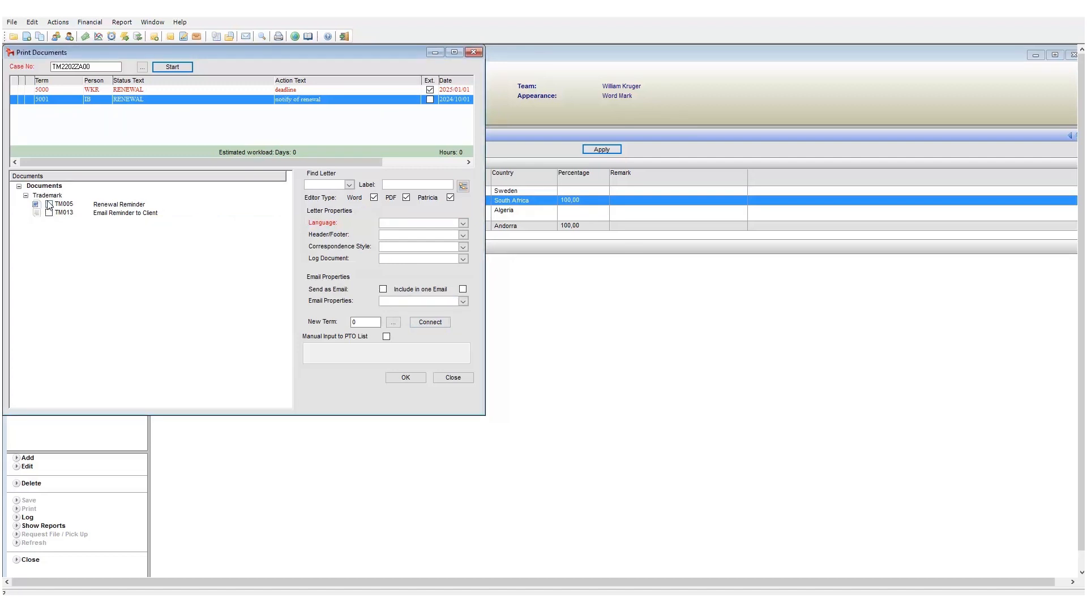
{"action": "left_click", "coordinate": [49, 205]}
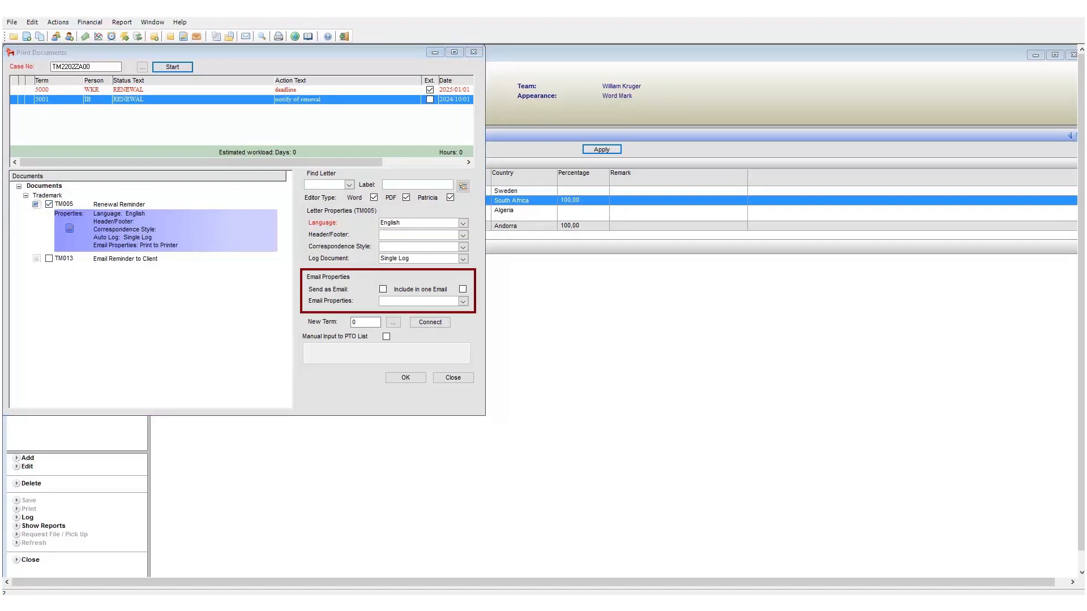
{"action": "left_click", "coordinate": [50, 205]}
{"action": "left_click", "coordinate": [49, 213]}
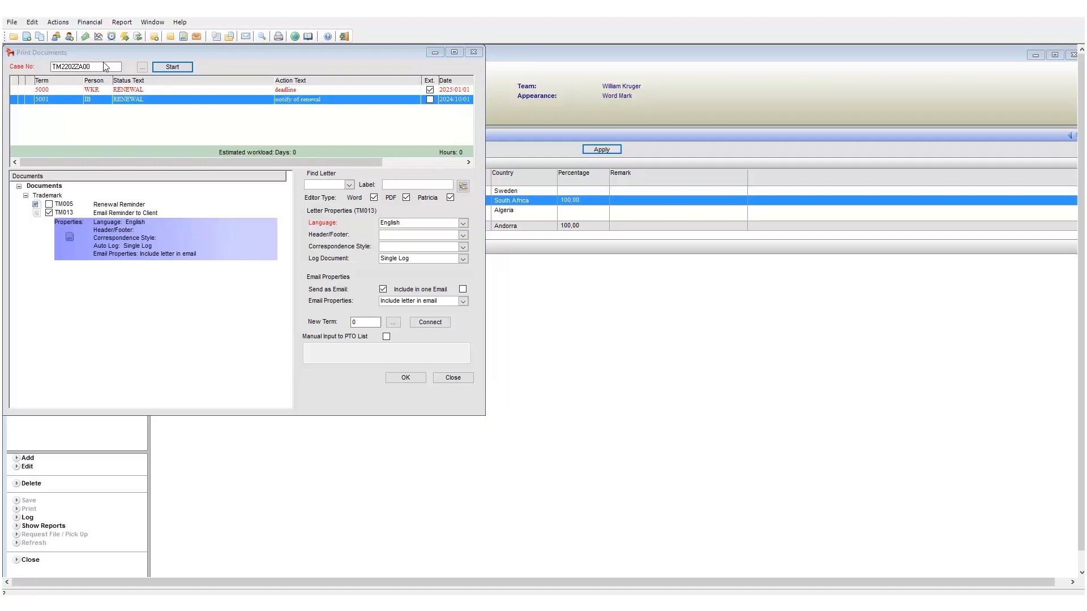
Open the English template of TM013 Email Reminder to Client in Document Creation and inspect its correspondence name type options.
{"action": "left_click", "coordinate": [59, 23]}
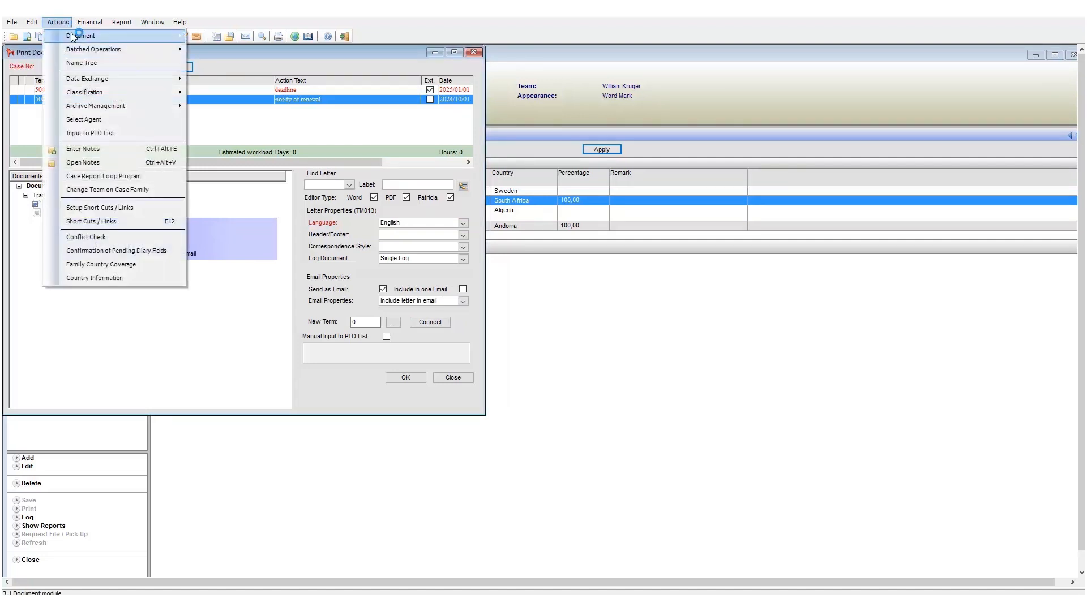
{"action": "mouse_move", "coordinate": [79, 36]}
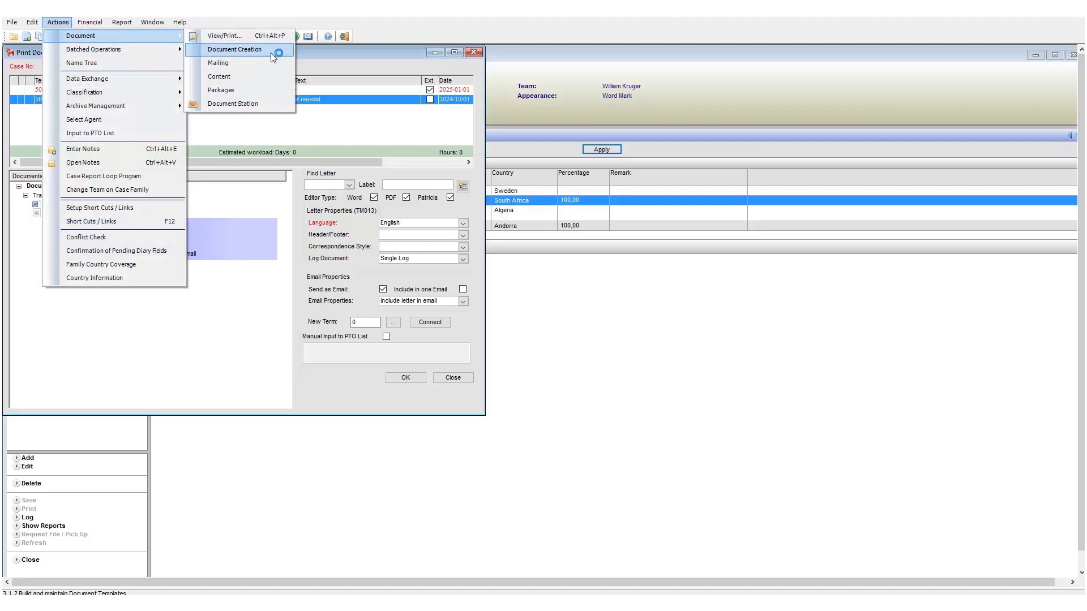
{"action": "left_click", "coordinate": [271, 53]}
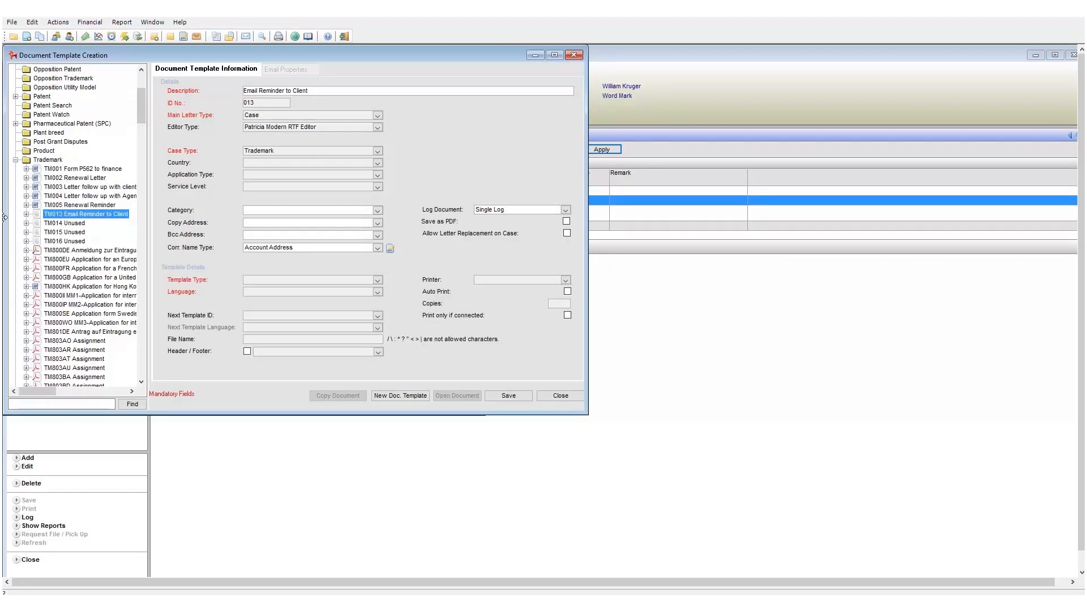
{"action": "left_click", "coordinate": [26, 214]}
{"action": "left_click", "coordinate": [62, 224]}
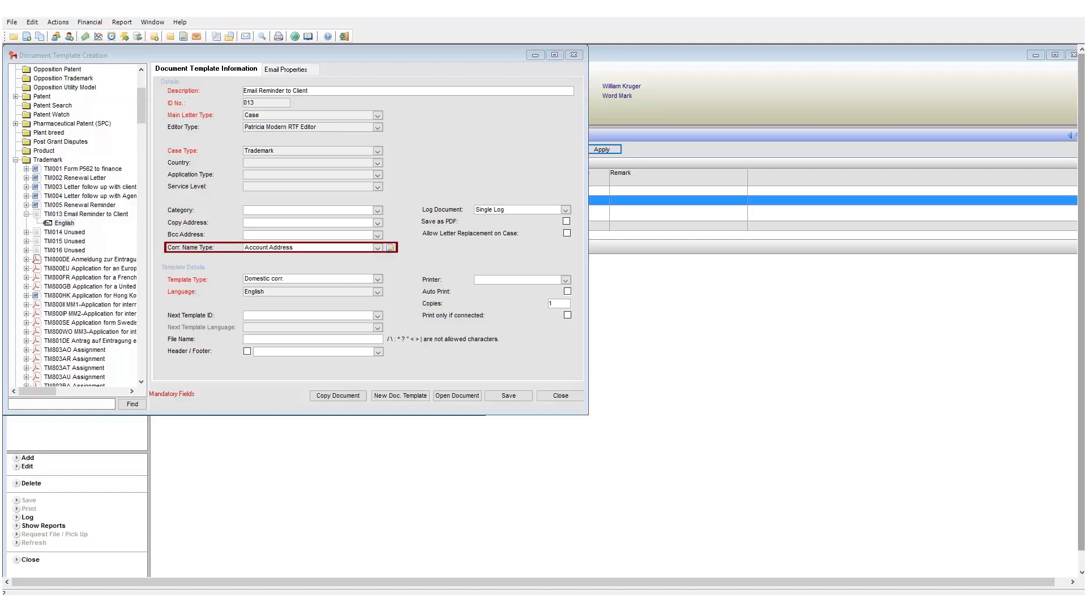
{"action": "left_click", "coordinate": [377, 248]}
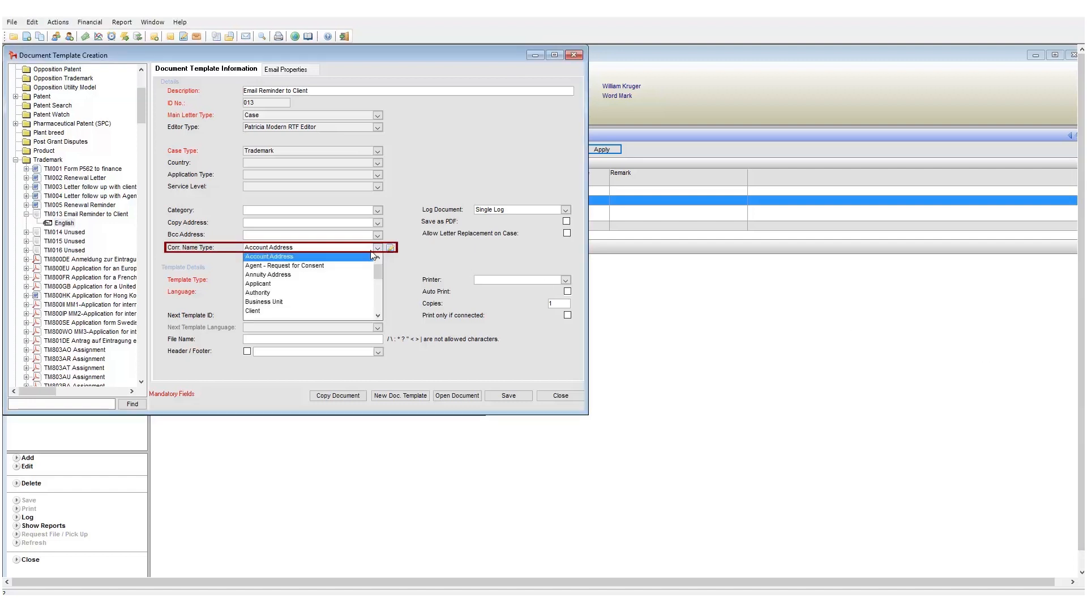
{"action": "left_click", "coordinate": [376, 248]}
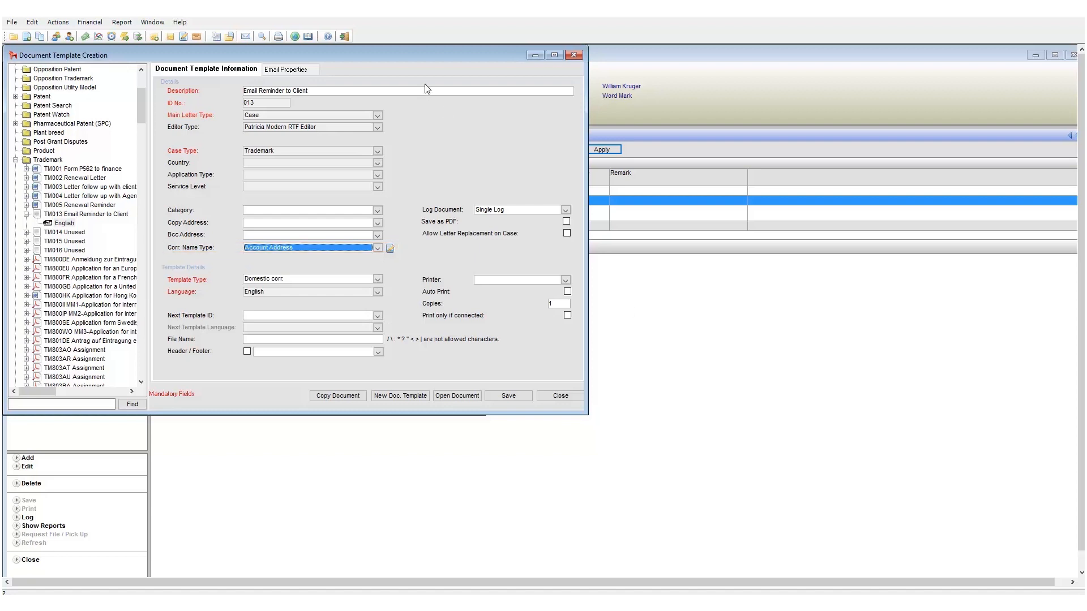
Place the template window beside the Print Documents window to compare their settings, and close the template.
{"action": "left_click_drag", "start_coordinate": [422, 53], "coordinate": [1010, 98]}
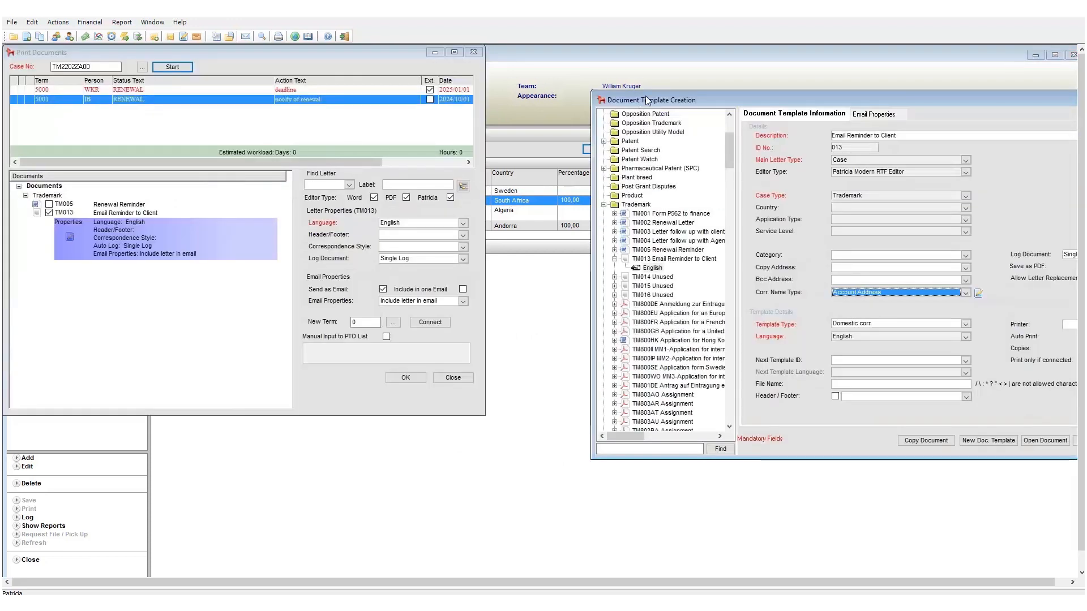
{"action": "left_click_drag", "start_coordinate": [628, 81], "coordinate": [546, 56]}
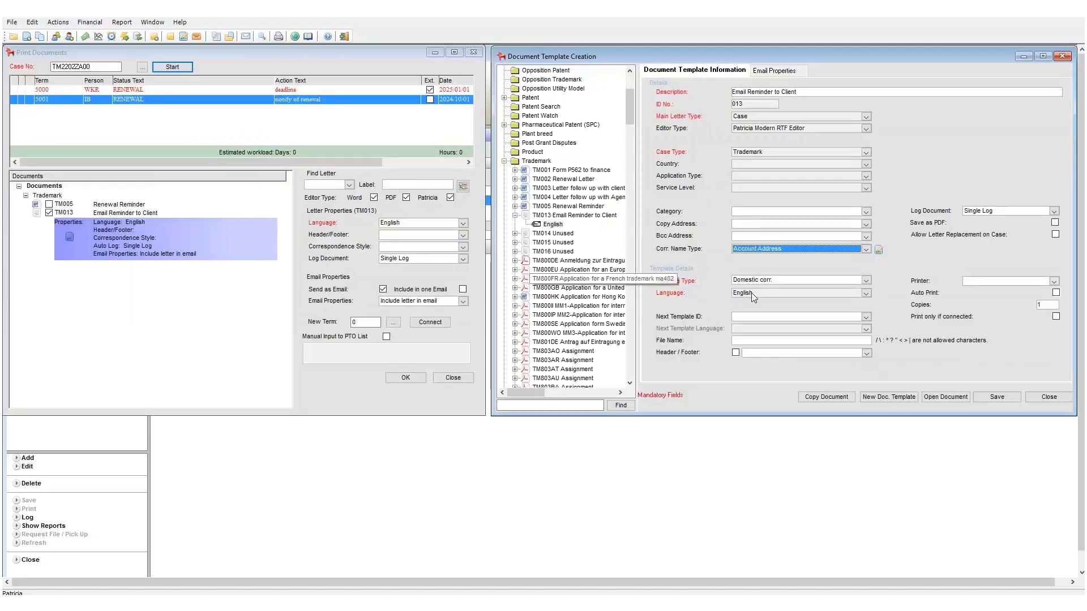
{"action": "left_click", "coordinate": [1058, 397]}
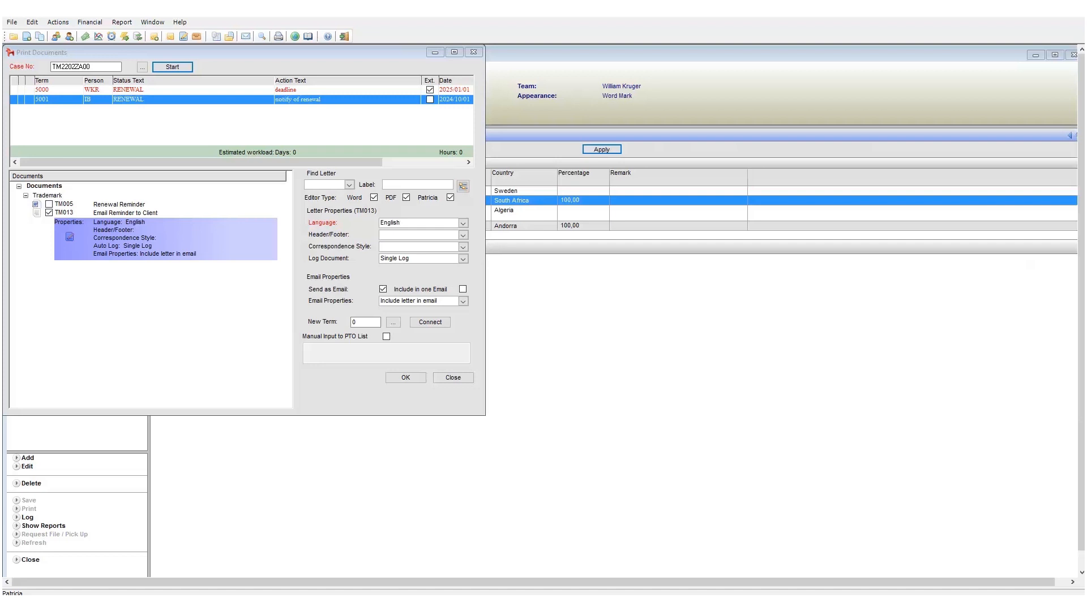
Return to the case's parties and check the correspondence method in the Foreign Agent HappyFace Inc.'s name record.
{"action": "left_click", "coordinate": [689, 360]}
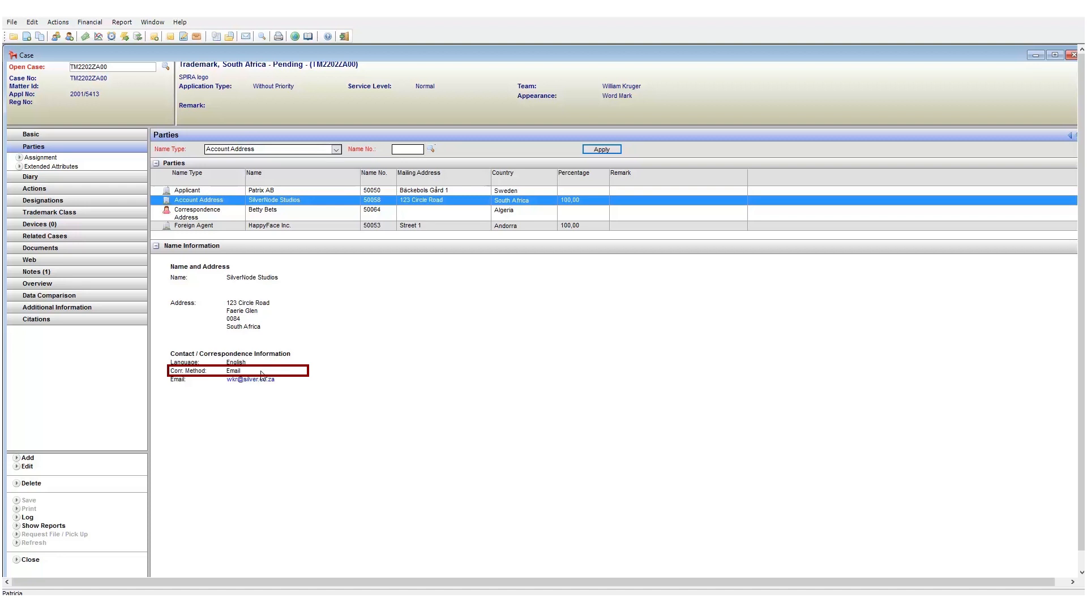
{"action": "left_click", "coordinate": [299, 226]}
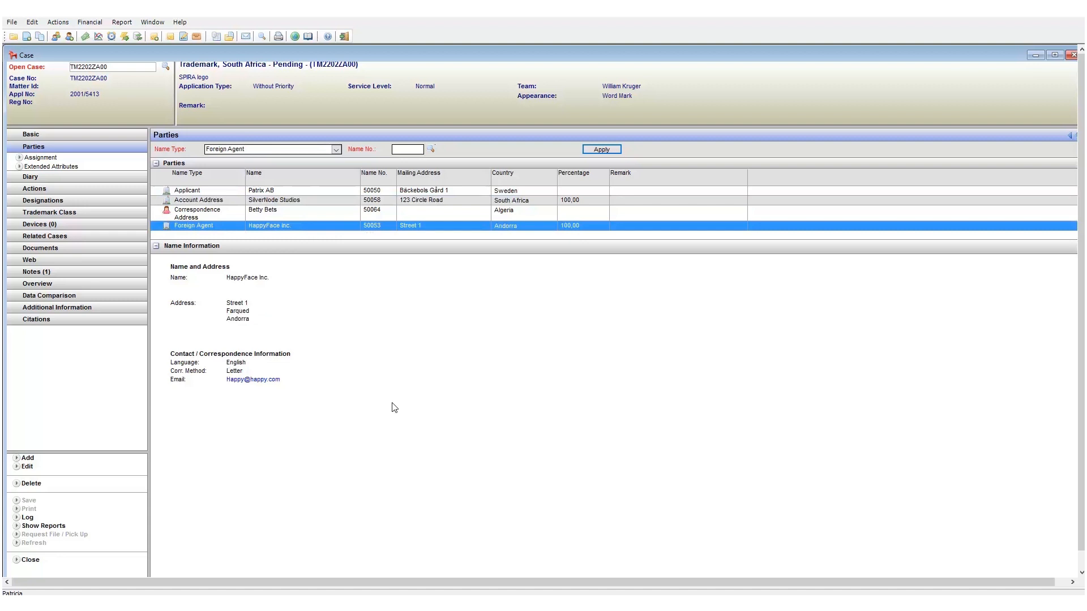
{"action": "double_click", "coordinate": [168, 227]}
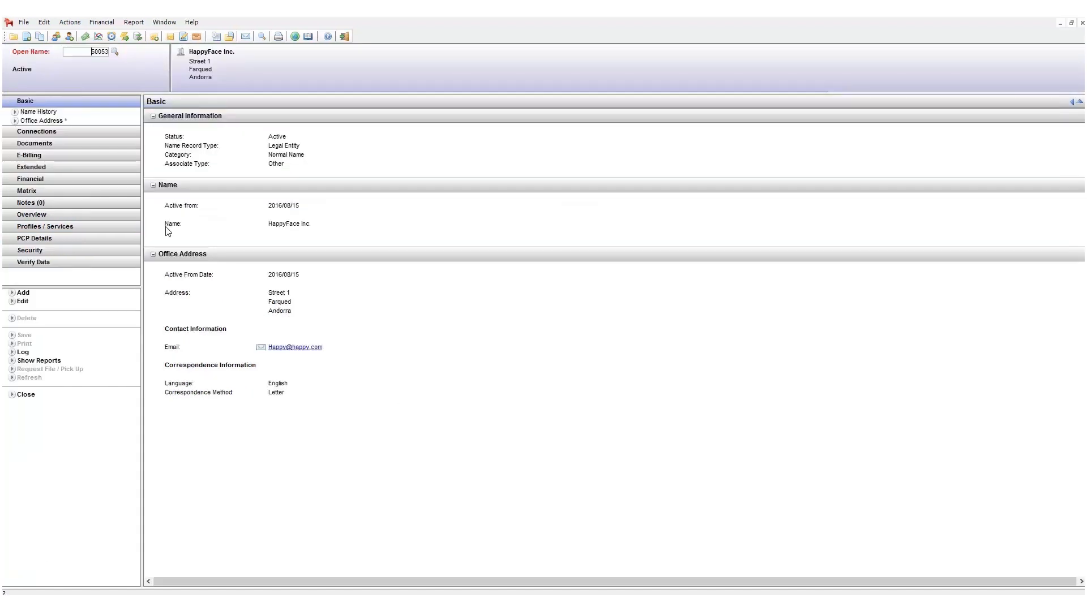
{"action": "left_click", "coordinate": [287, 350]}
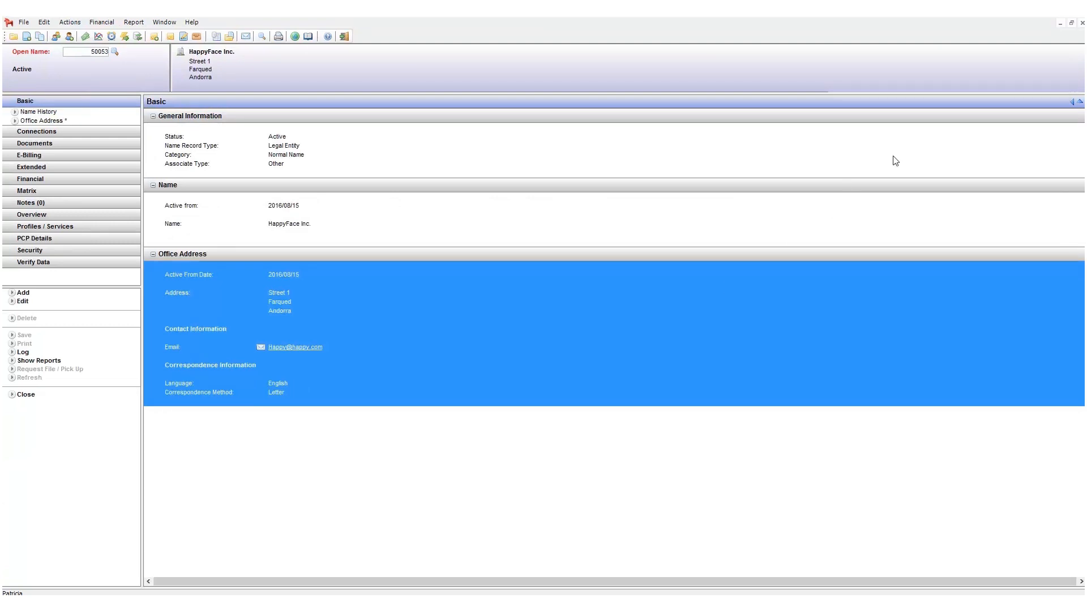
{"action": "left_click", "coordinate": [1081, 23]}
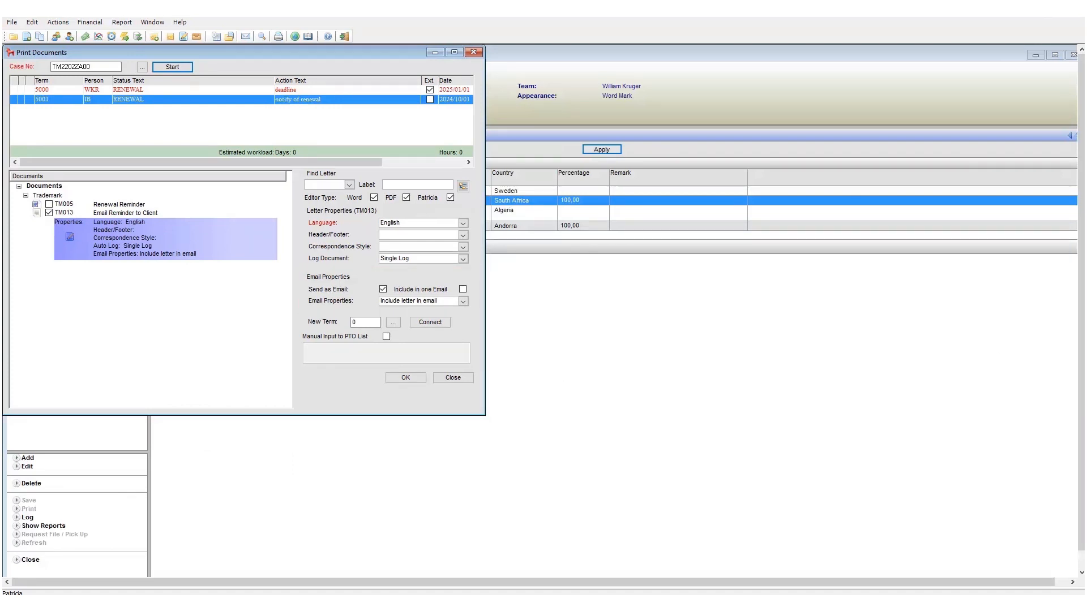
Toggle sending TM013 as email and switch its email properties to Include letter as attachment, and back to Include letter in email.
{"action": "left_click", "coordinate": [384, 290]}
{"action": "left_click", "coordinate": [398, 302]}
{"action": "left_click", "coordinate": [403, 318]}
{"action": "left_click", "coordinate": [383, 290]}
{"action": "left_click", "coordinate": [383, 290]}
{"action": "left_click", "coordinate": [383, 289]}
{"action": "left_click", "coordinate": [463, 302]}
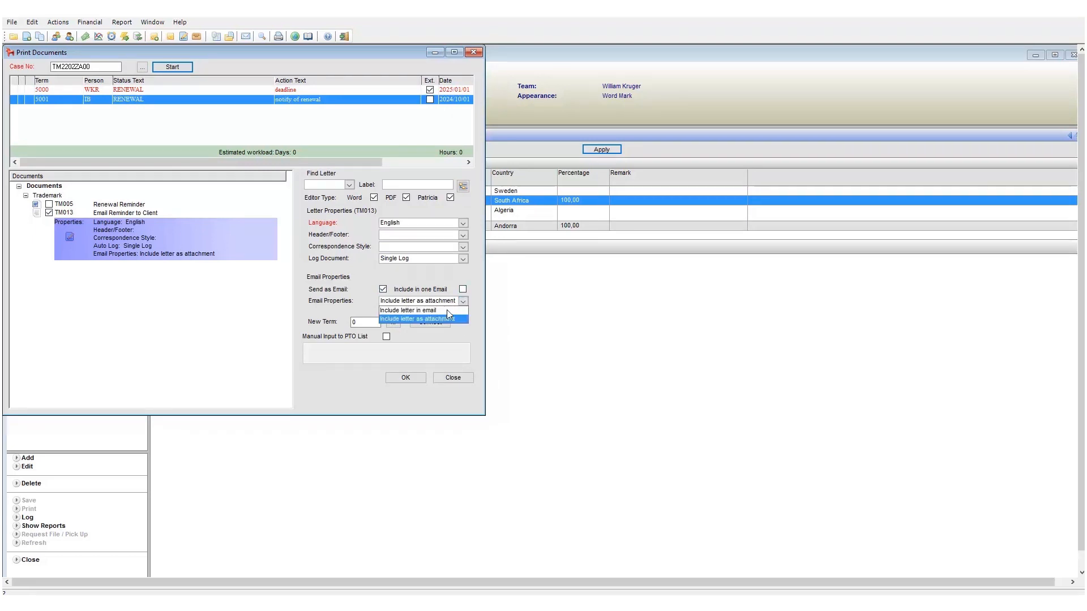
{"action": "left_click", "coordinate": [447, 311]}
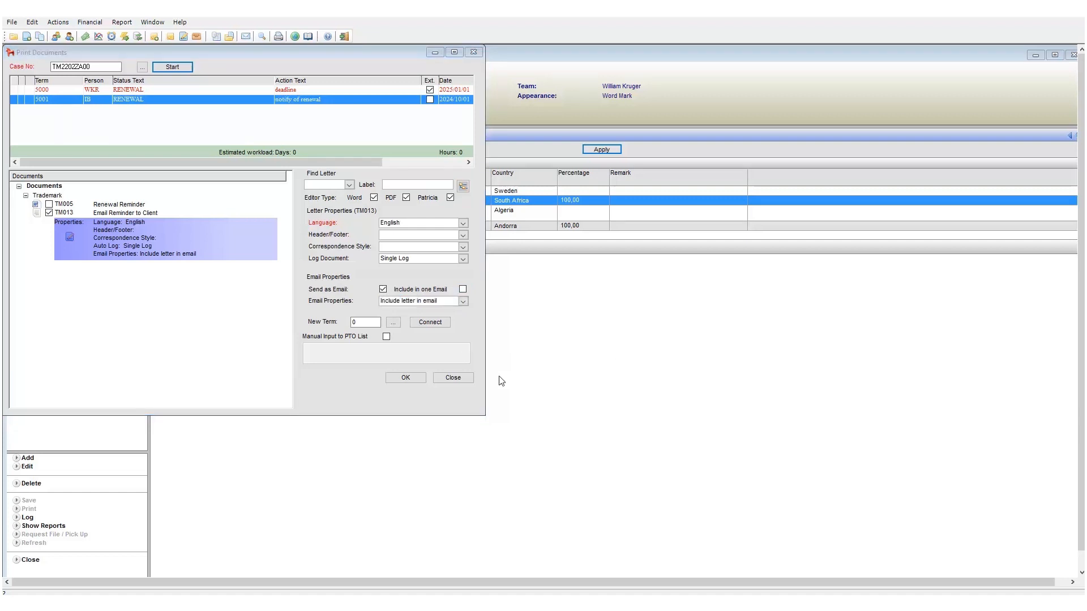
Generate the reminder letter, add the sender's surname to the sign-off, and prepare it as an email.
{"action": "left_click", "coordinate": [403, 379]}
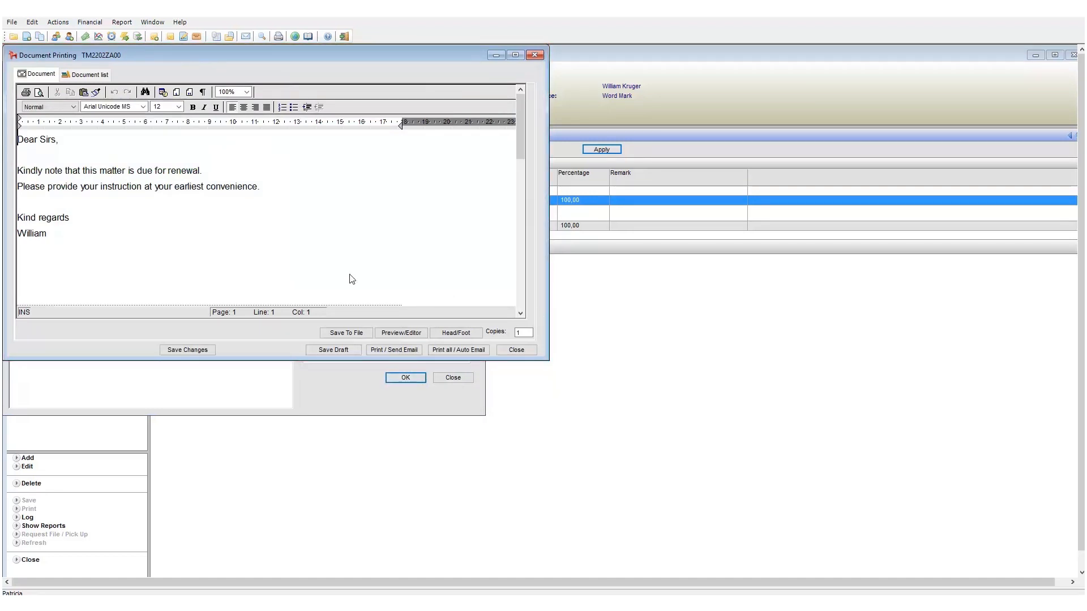
{"action": "type", "text": "Kruger"}
{"action": "left_click", "coordinate": [413, 351]}
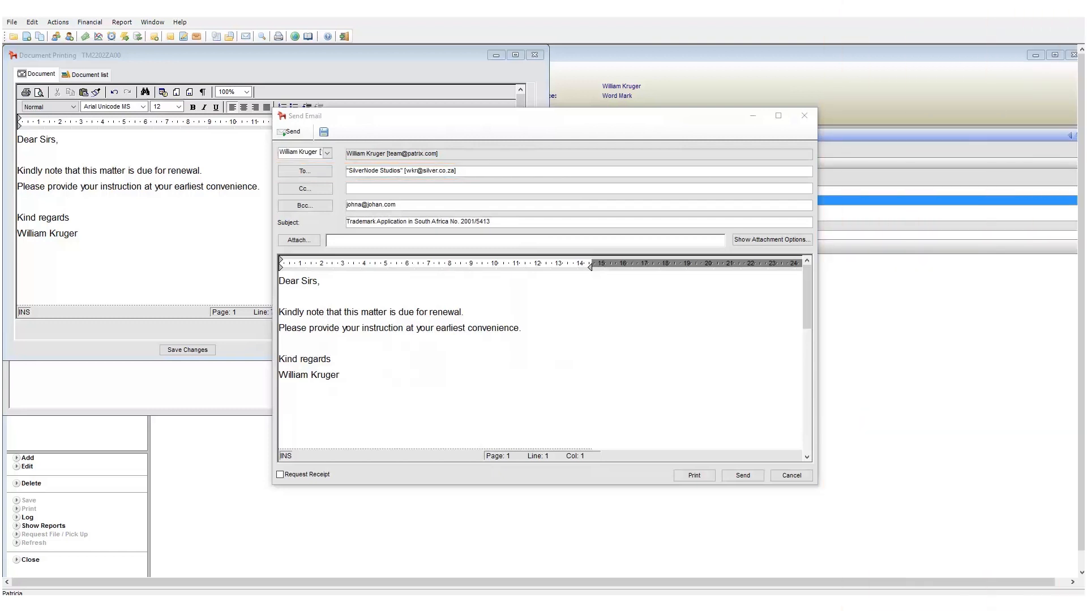
Add the case's applicant, Patrix AB, as a Cc recipient of the reminder email.
{"action": "left_click", "coordinate": [485, 171]}
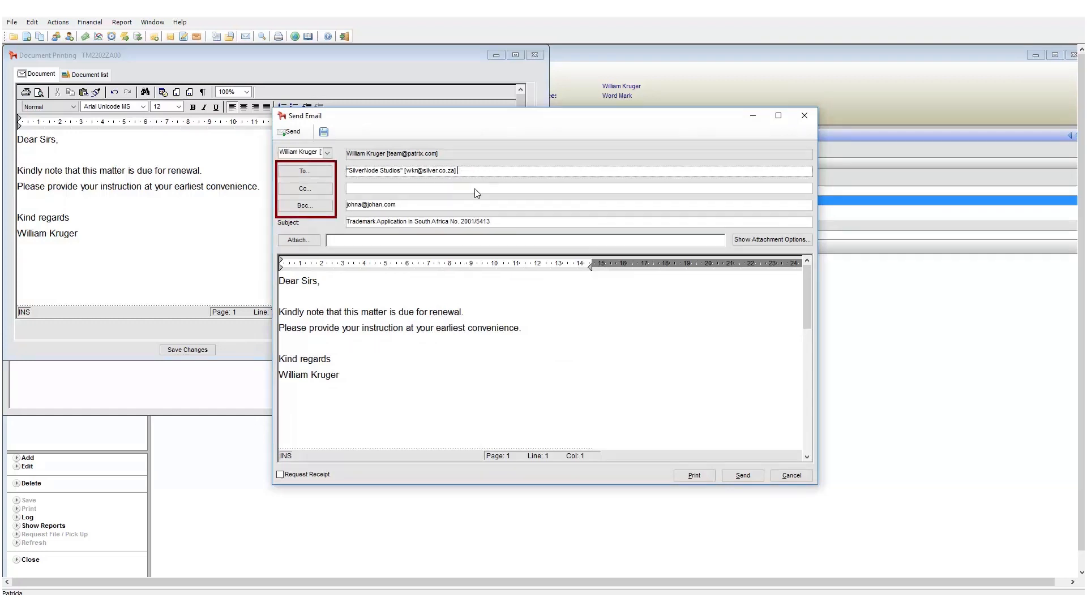
{"action": "left_click", "coordinate": [317, 190]}
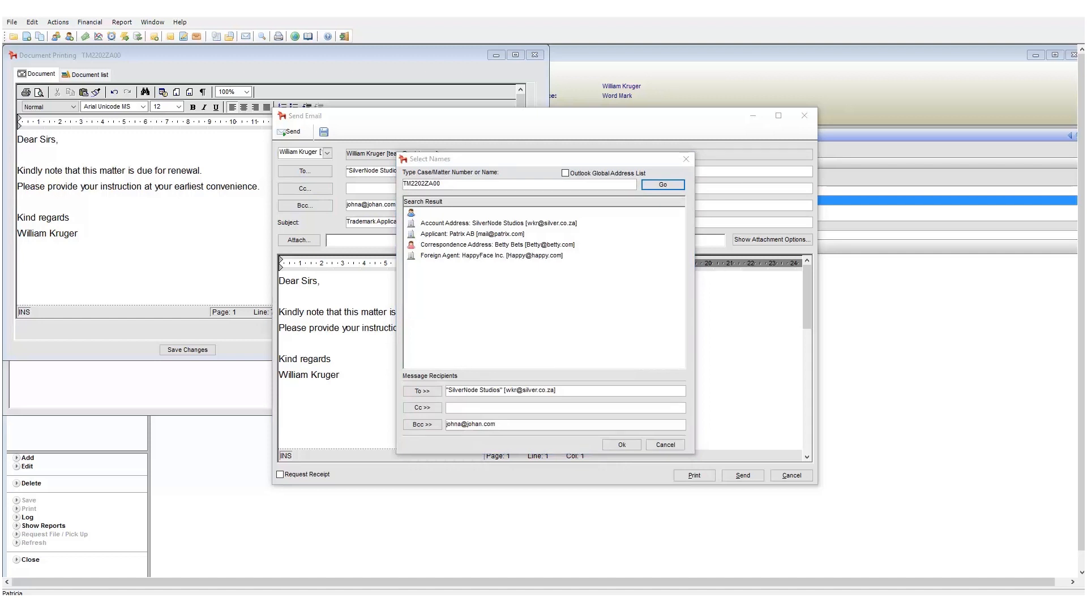
{"action": "left_click", "coordinate": [471, 235]}
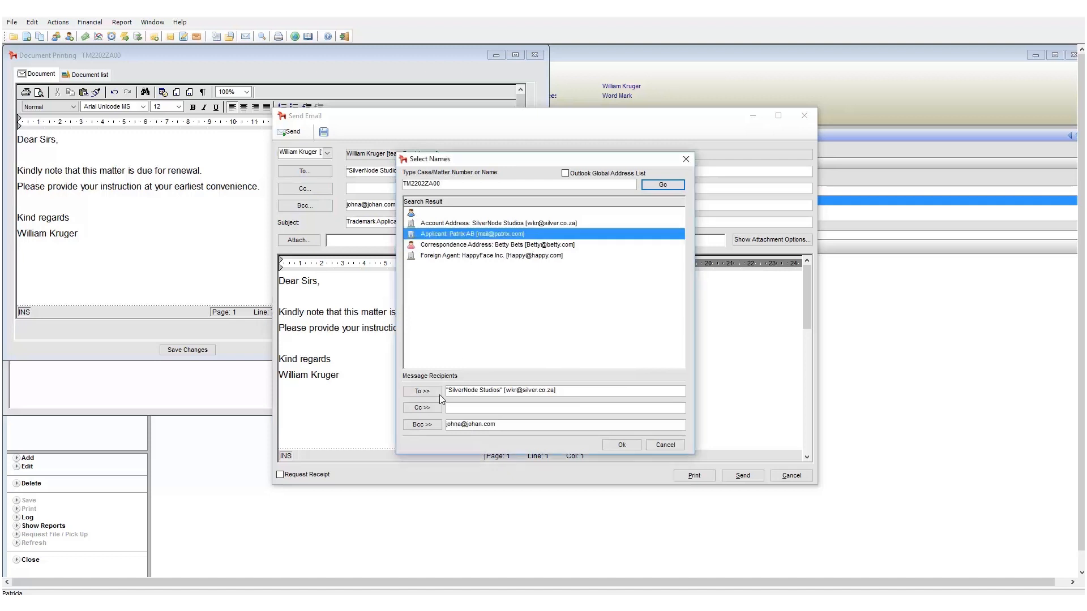
{"action": "left_click", "coordinate": [422, 408]}
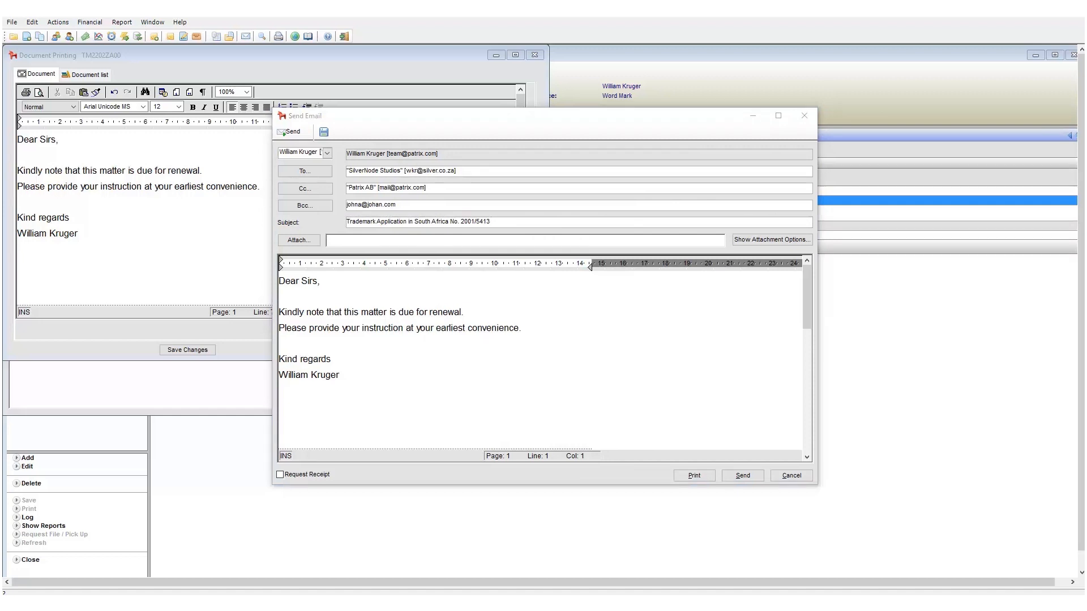
Attach the case document Additional Info 1249.pdf to the reminder email.
{"action": "left_click", "coordinate": [316, 242]}
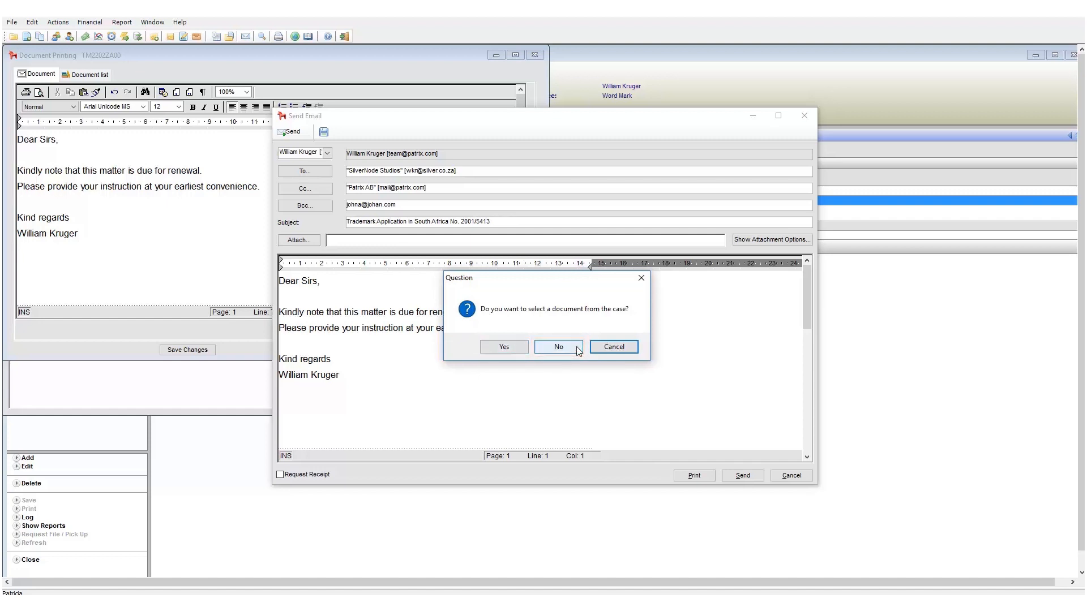
{"action": "left_click", "coordinate": [506, 348]}
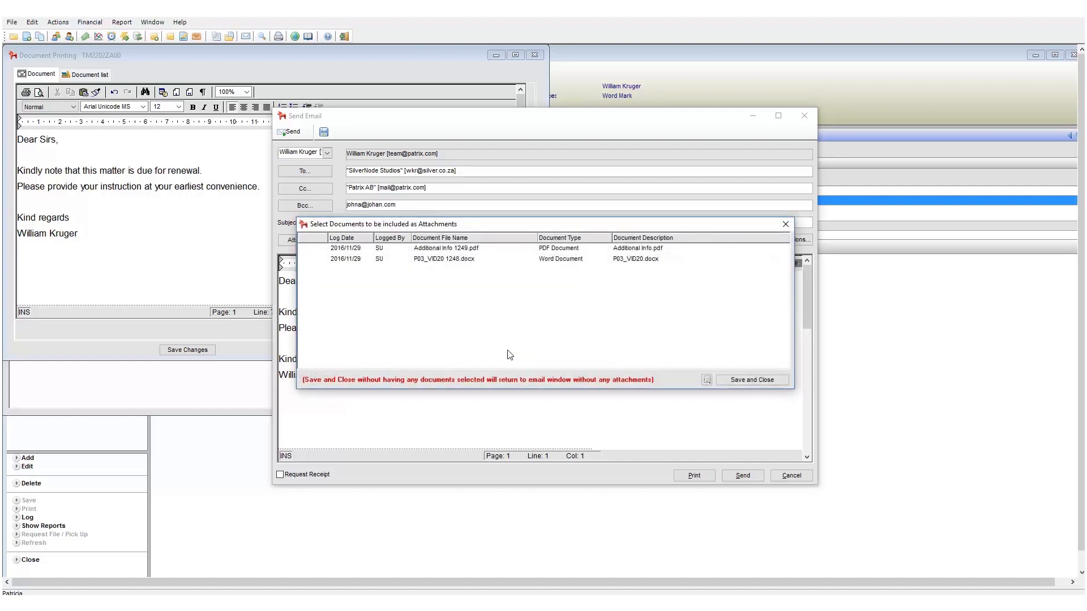
{"action": "left_click", "coordinate": [497, 249]}
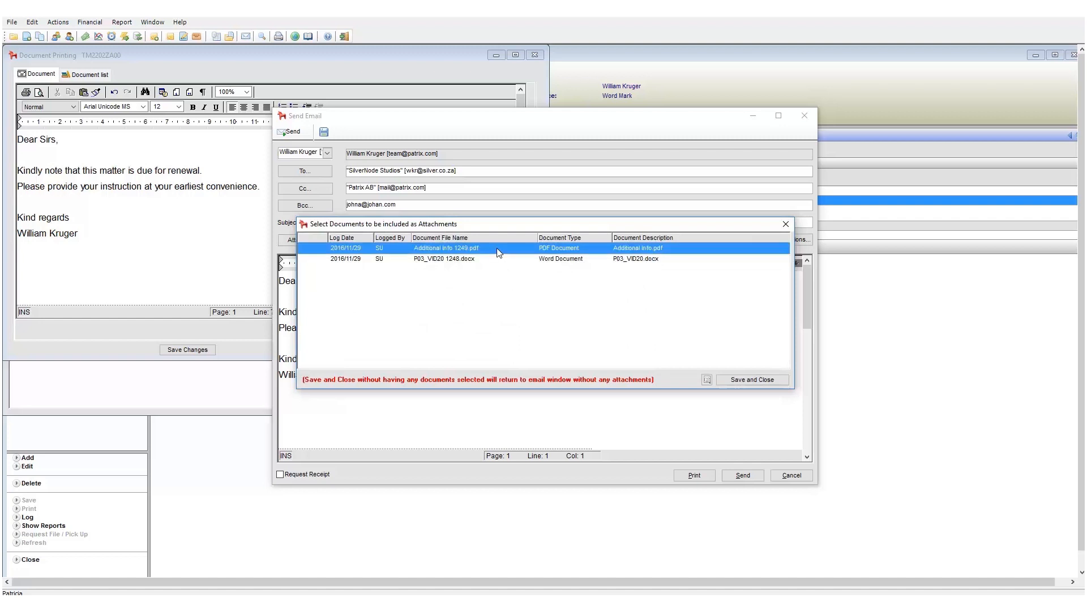
{"action": "left_click", "coordinate": [746, 381]}
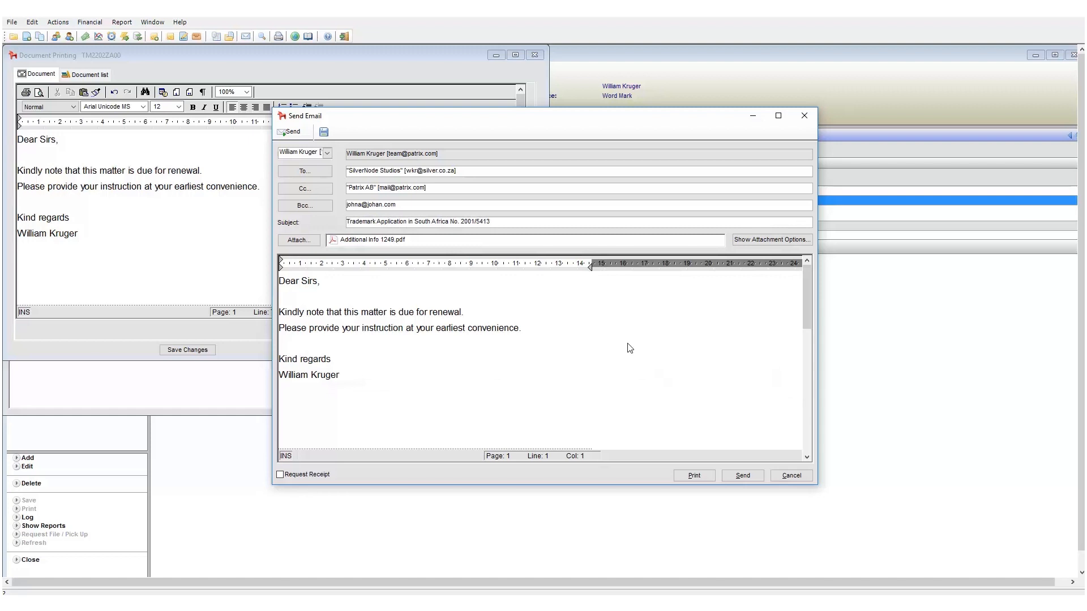
Attach 5.6_Patricia_User_Manual.chm from the Manuals folder, outside the case documents, to the reminder email.
{"action": "left_click", "coordinate": [296, 240]}
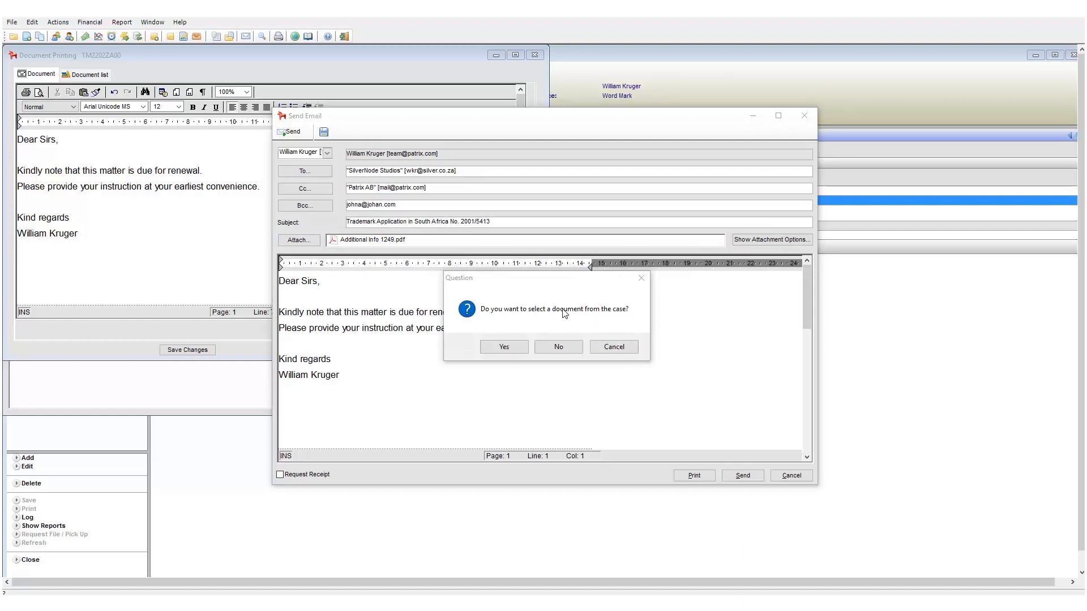
{"action": "left_click", "coordinate": [563, 349]}
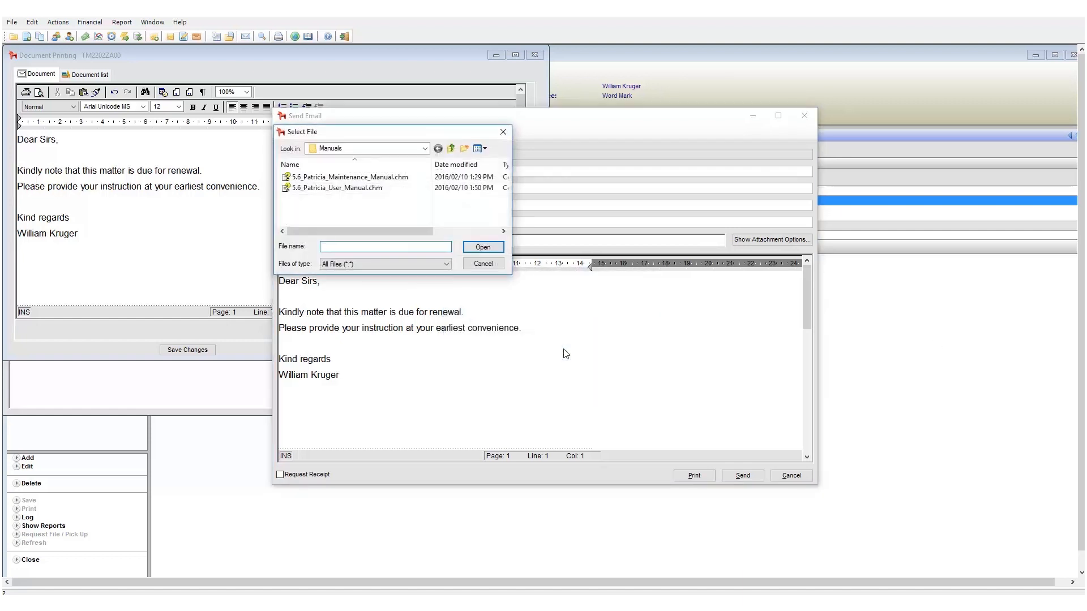
{"action": "left_click", "coordinate": [399, 147]}
{"action": "left_click", "coordinate": [398, 149]}
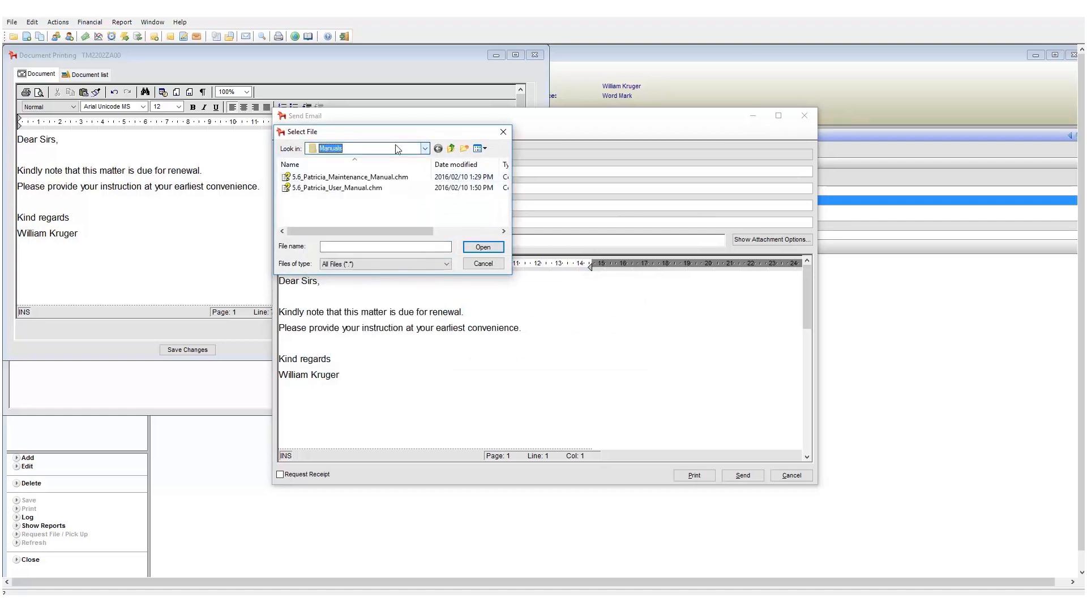
{"action": "double_click", "coordinate": [363, 188]}
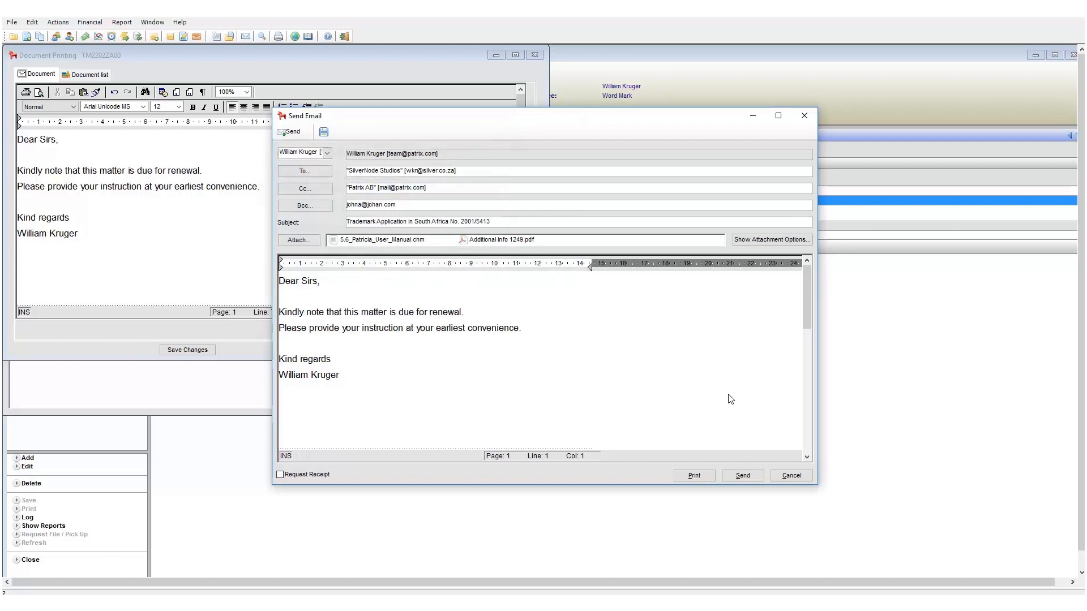
Set the 5.6_Patricia_User_Manual attachment to Send As PDF in the attachment options, and delete that attachment from the email.
{"action": "left_click", "coordinate": [780, 242]}
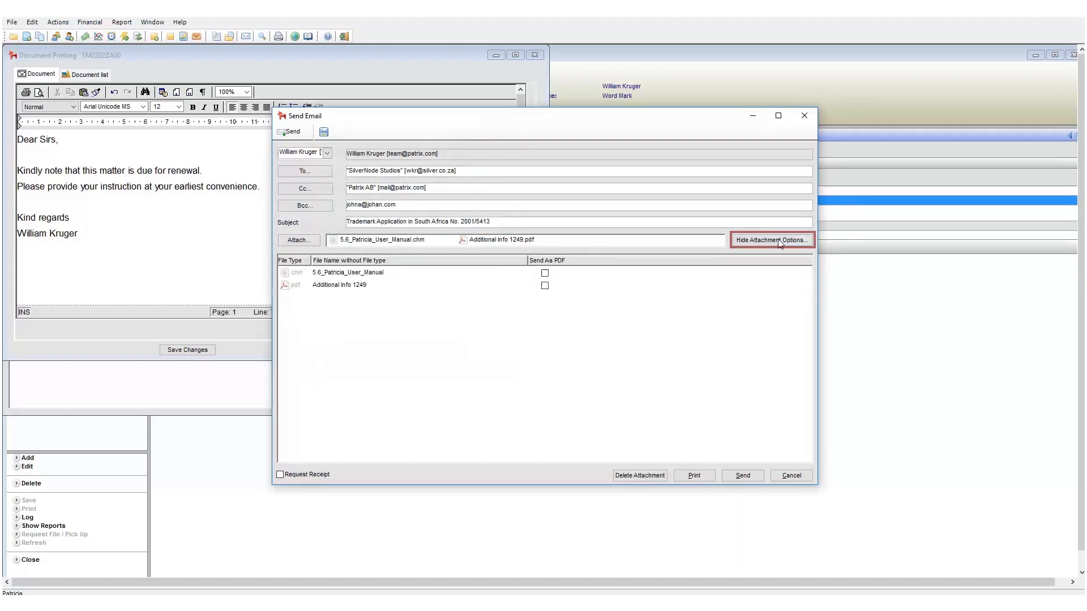
{"action": "left_click", "coordinate": [399, 285]}
{"action": "left_click", "coordinate": [424, 288]}
{"action": "left_click", "coordinate": [544, 273]}
{"action": "left_click", "coordinate": [544, 274]}
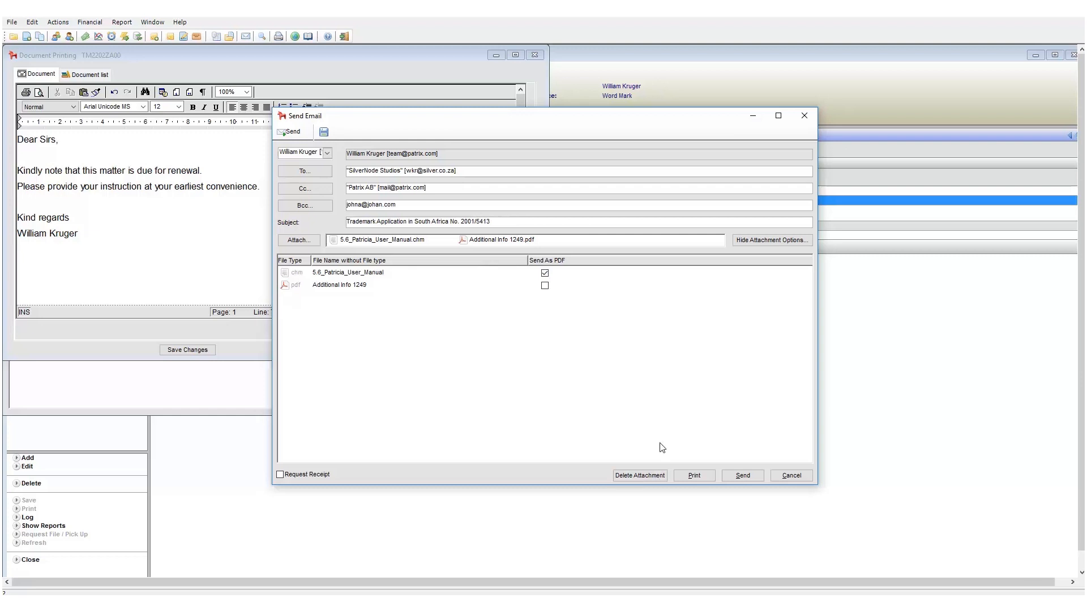
{"action": "left_click", "coordinate": [656, 475]}
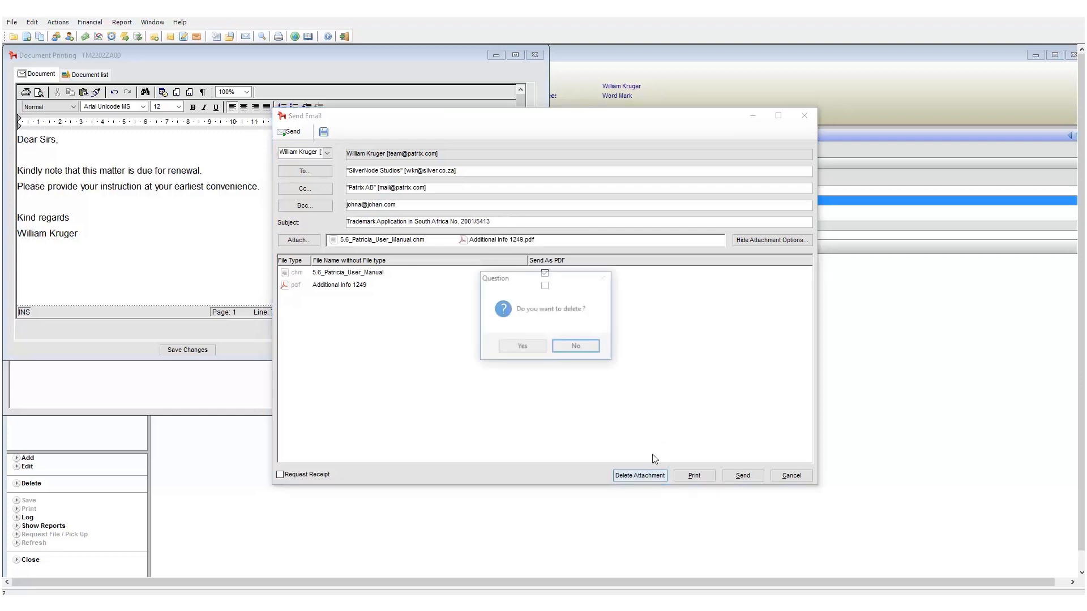
{"action": "left_click", "coordinate": [522, 347]}
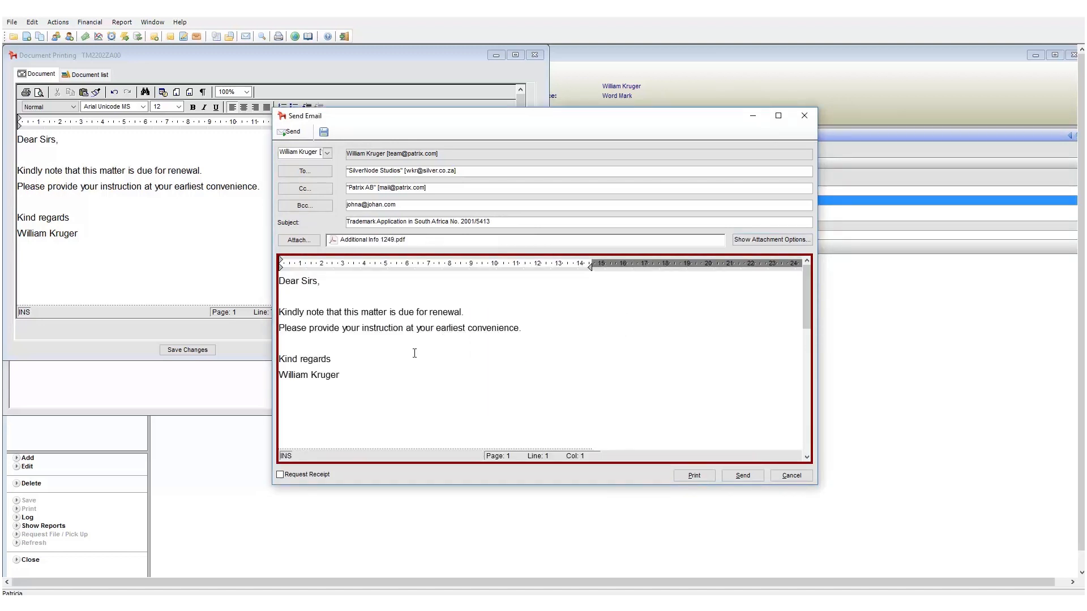
Remove the sender's surname from the sign-off in the email body, and request a receipt for the email.
{"action": "double_click", "coordinate": [376, 375]}
{"action": "key", "text": "BackSpace"}
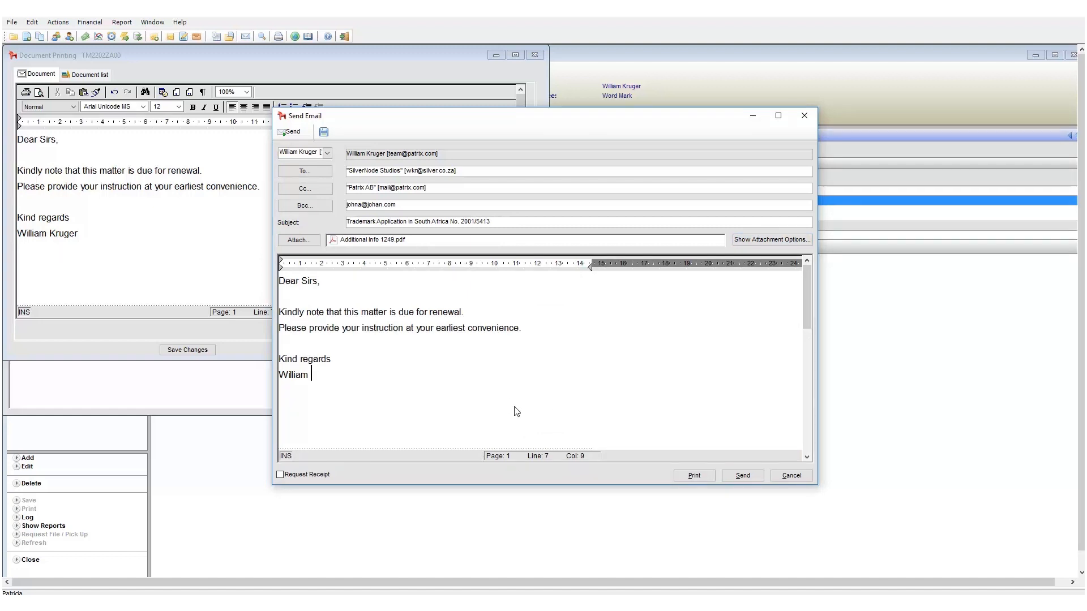
{"action": "left_click", "coordinate": [298, 479]}
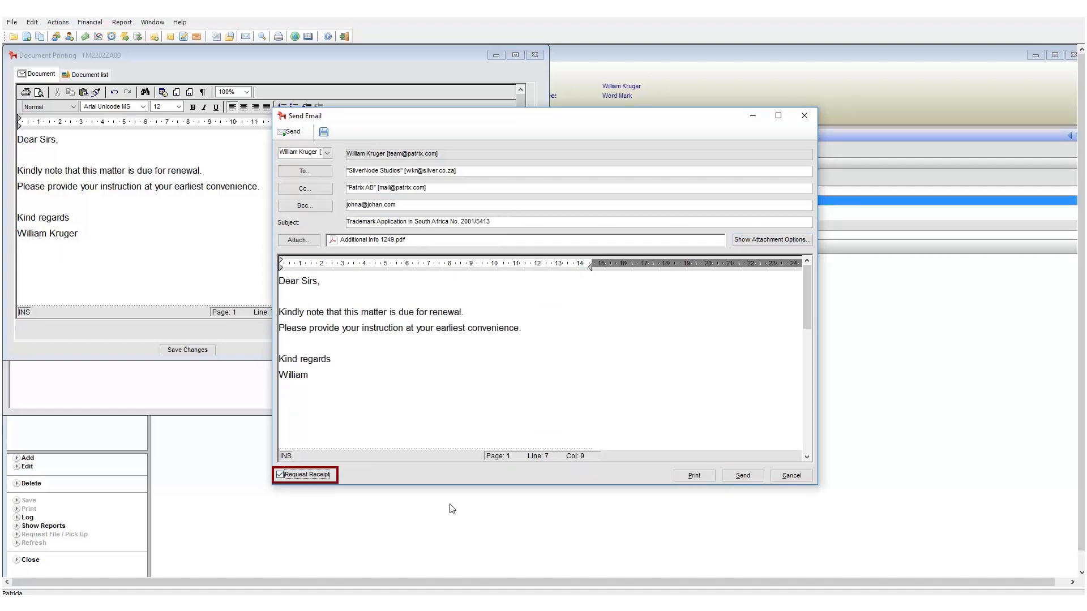